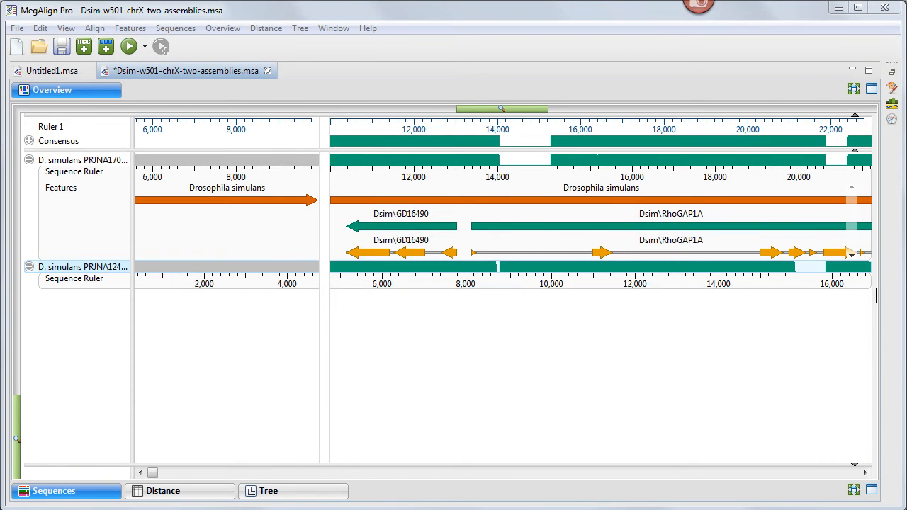
Map the Dsim\GD16490 CDS feature from the top sequence onto the bottom sequence
right_click(415, 258)
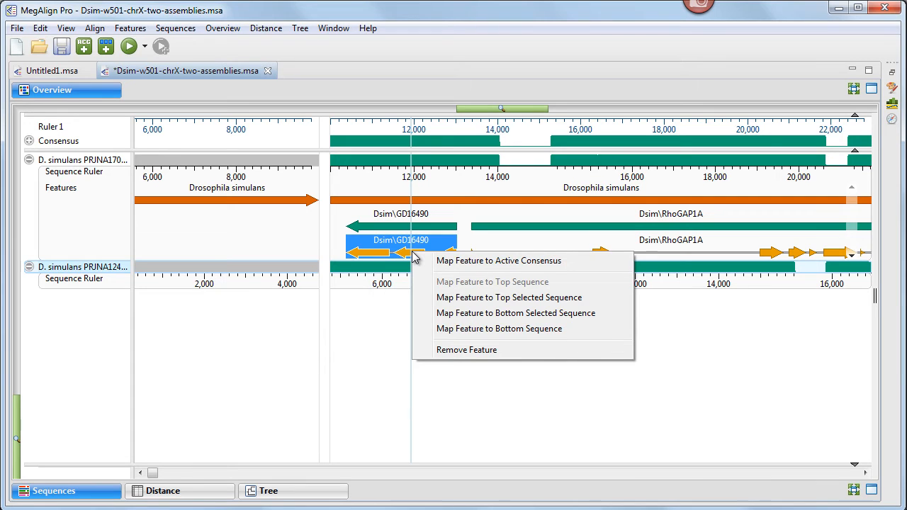
left_click(488, 332)
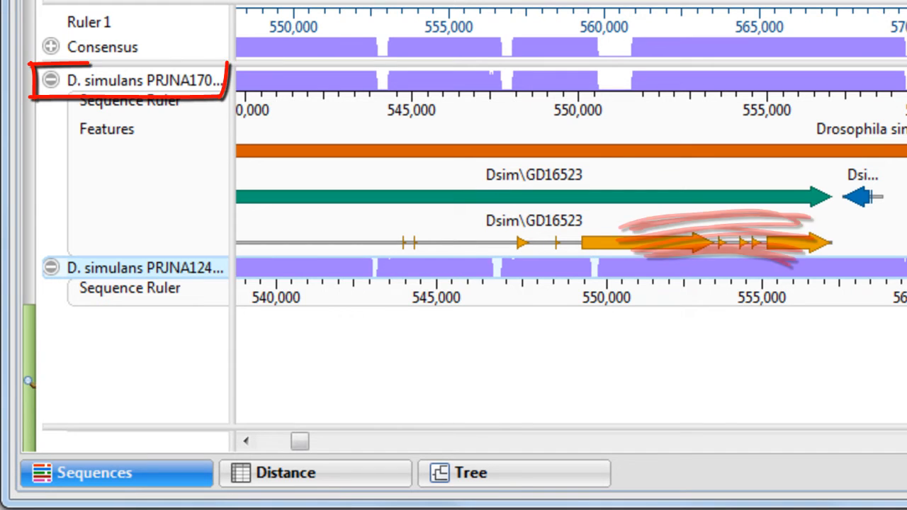
Start mapping the top sequence's features to the bottom sequence, choosing to map features matching CDS
right_click(158, 83)
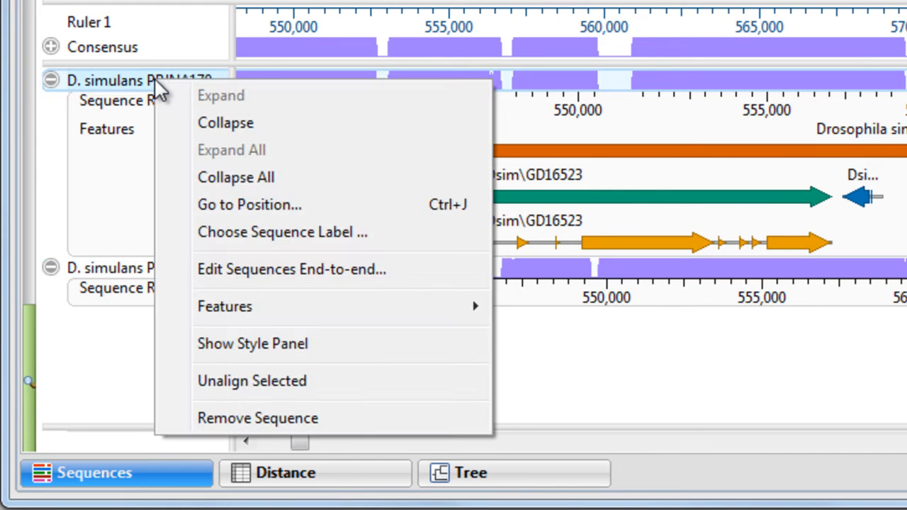
mouse_move(225, 310)
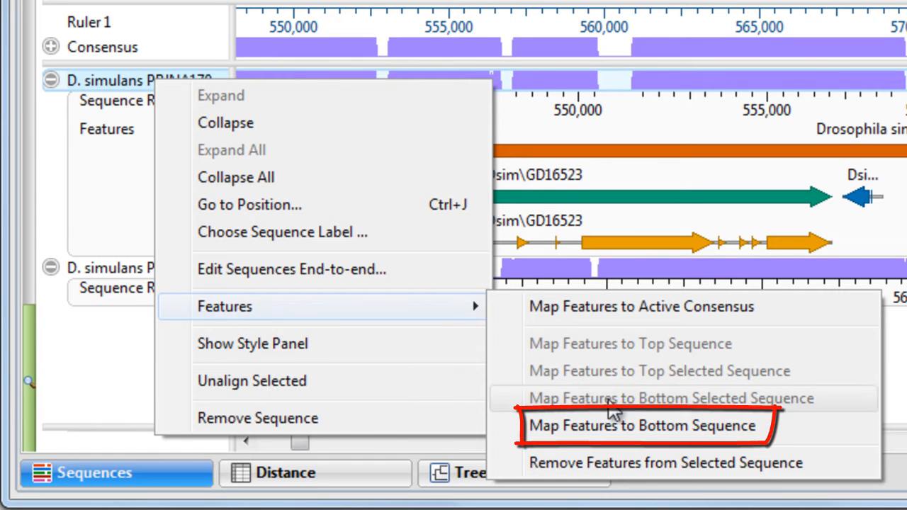
left_click(662, 428)
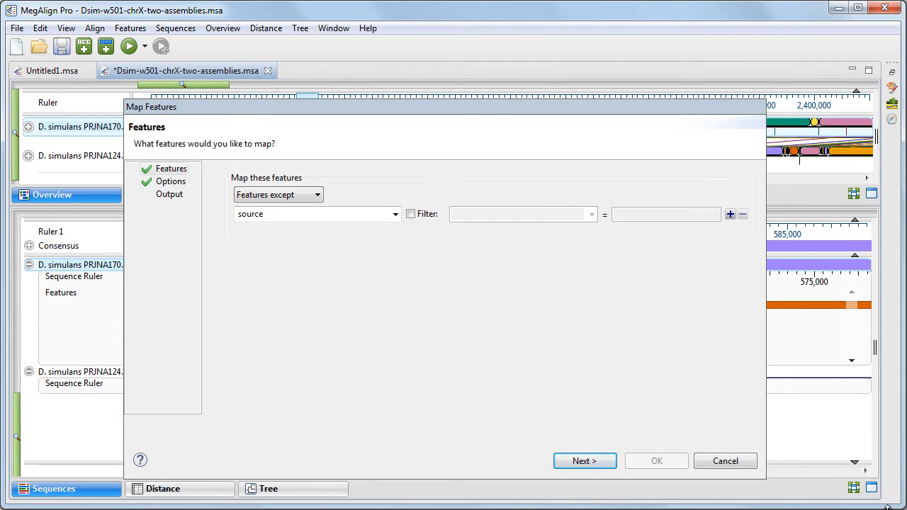
left_click(317, 195)
left_click(311, 217)
left_click(394, 215)
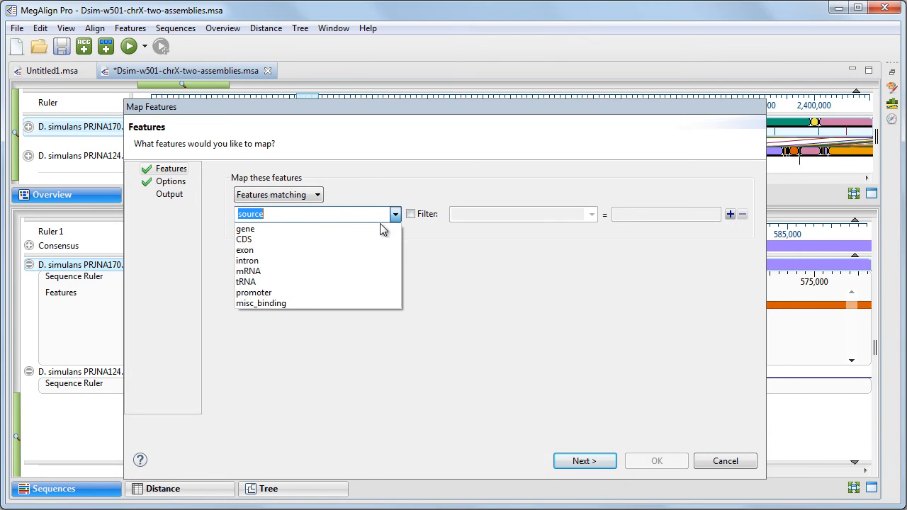
left_click(319, 241)
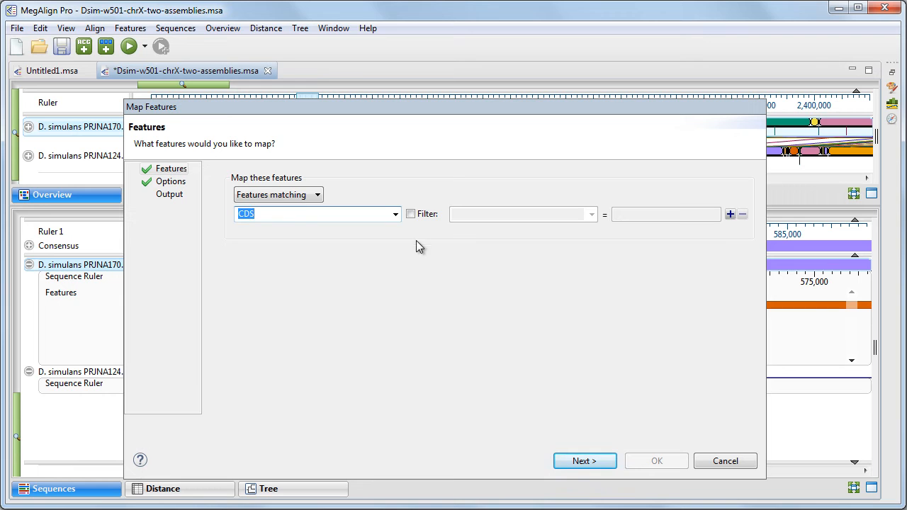
Add a filter so only CDS features whose /note equals *RB are mapped, and continue to the options
left_click(411, 214)
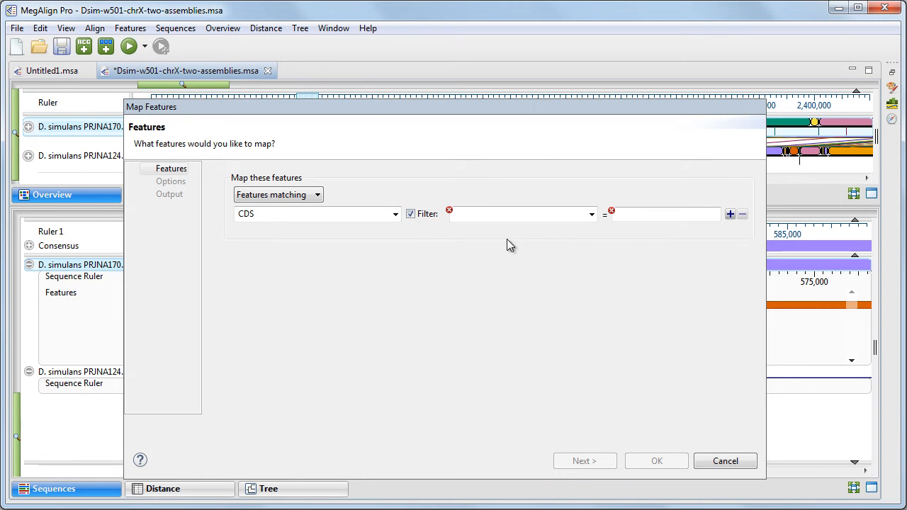
left_click(592, 214)
left_click(556, 261)
left_click(636, 215)
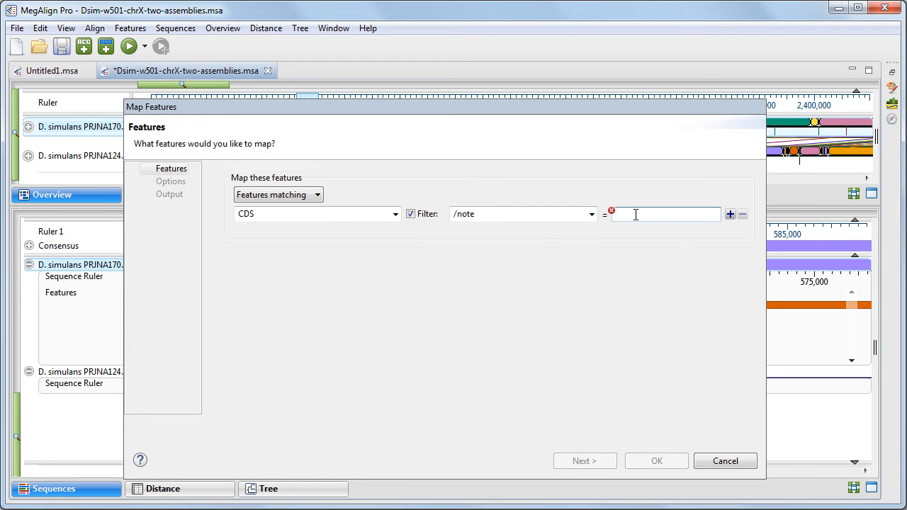
type("RB")
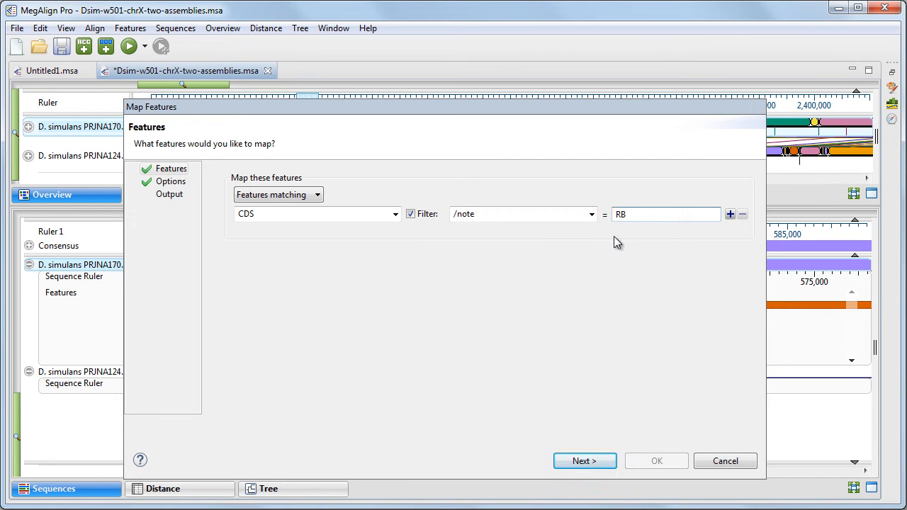
key("Home")
type("*")
left_click(593, 461)
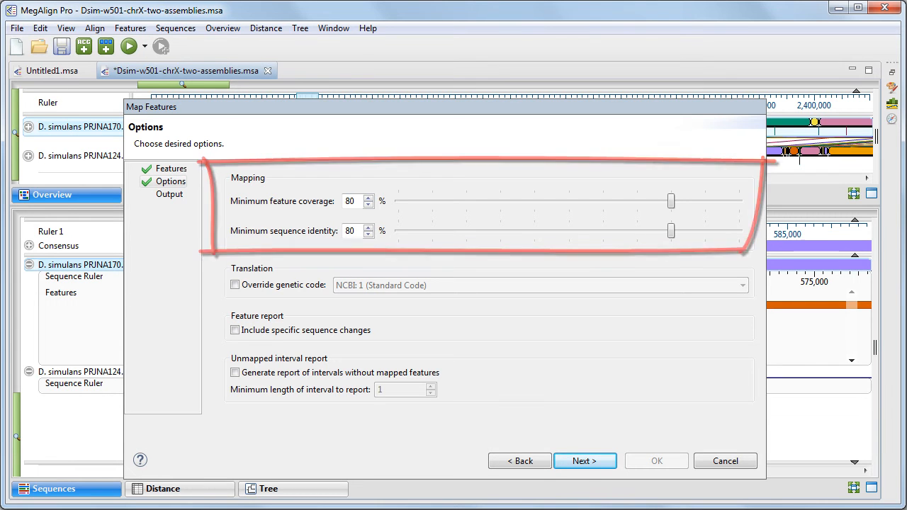
left_click(235, 286)
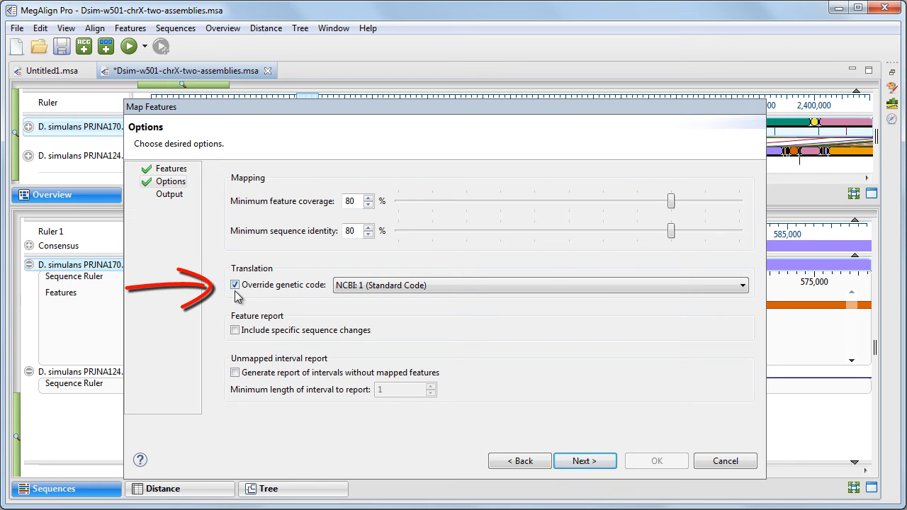
left_click(549, 284)
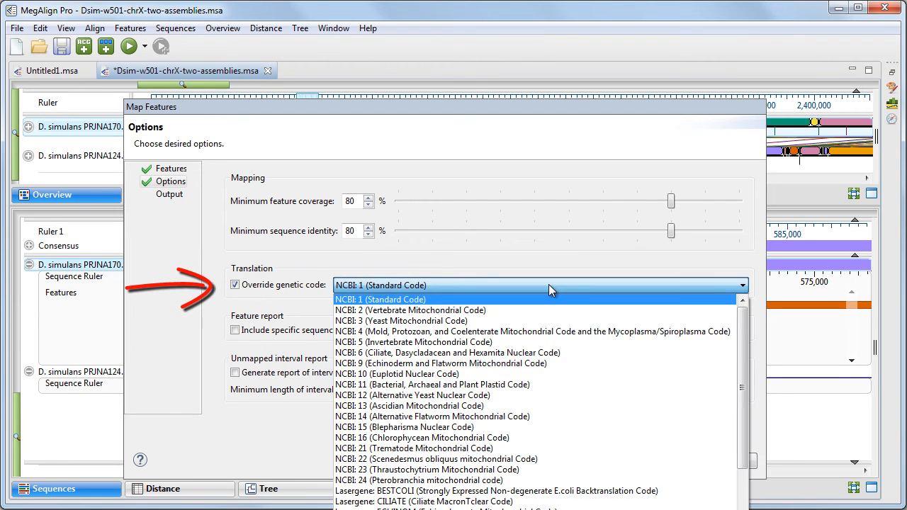
left_click(235, 285)
left_click(236, 330)
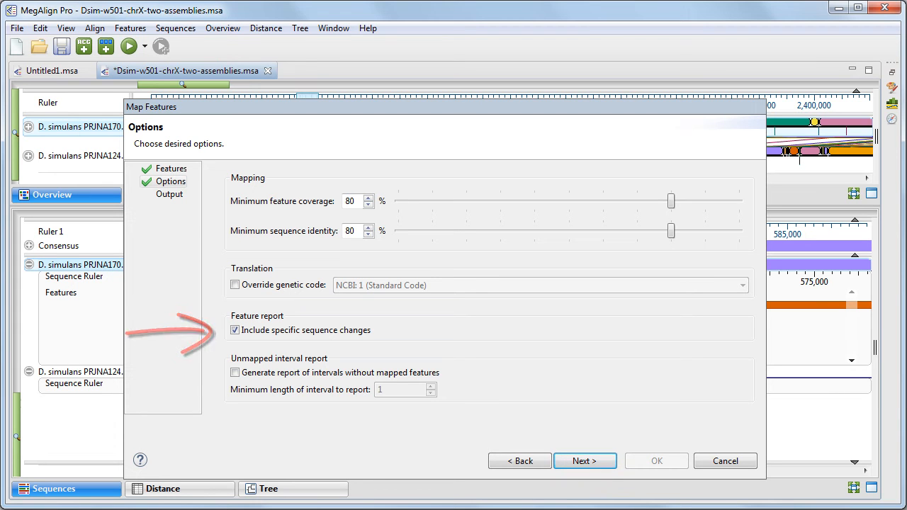
left_click(235, 330)
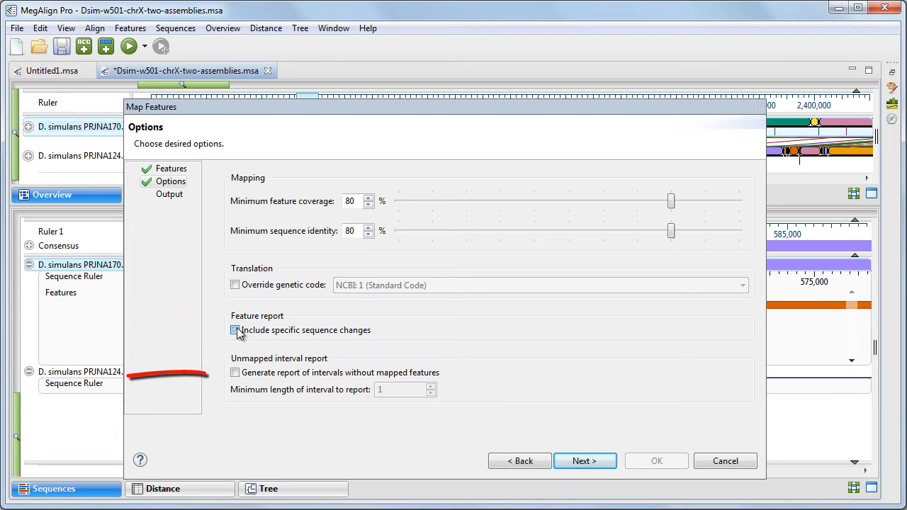
left_click(236, 373)
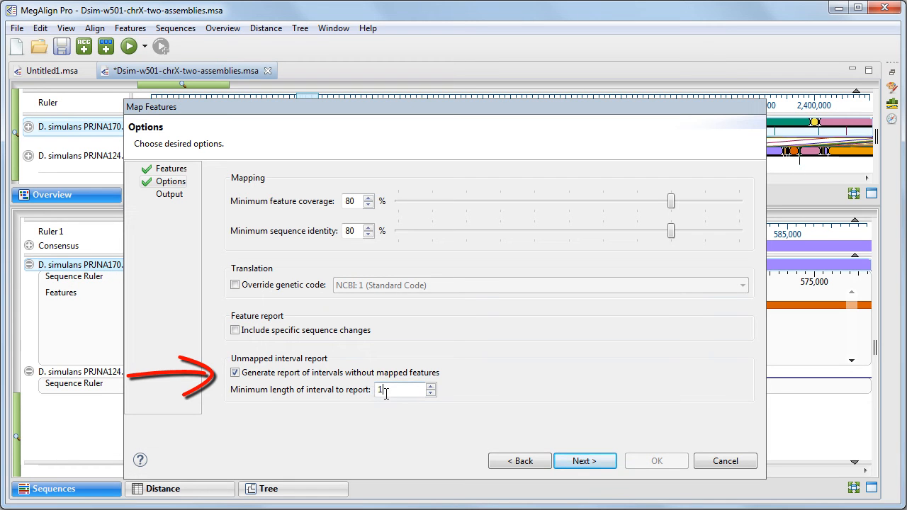
type("00")
left_click(235, 372)
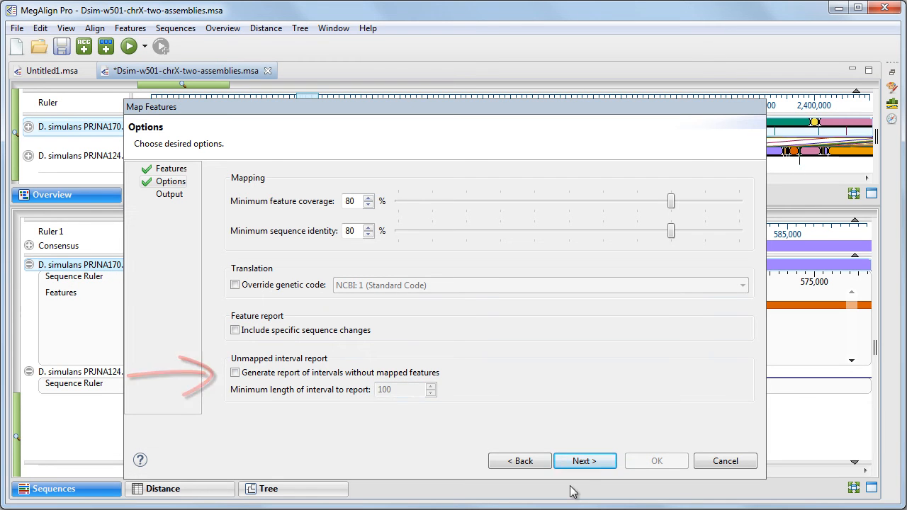
Name the output project Demo1 and run the feature mapping
left_click(583, 464)
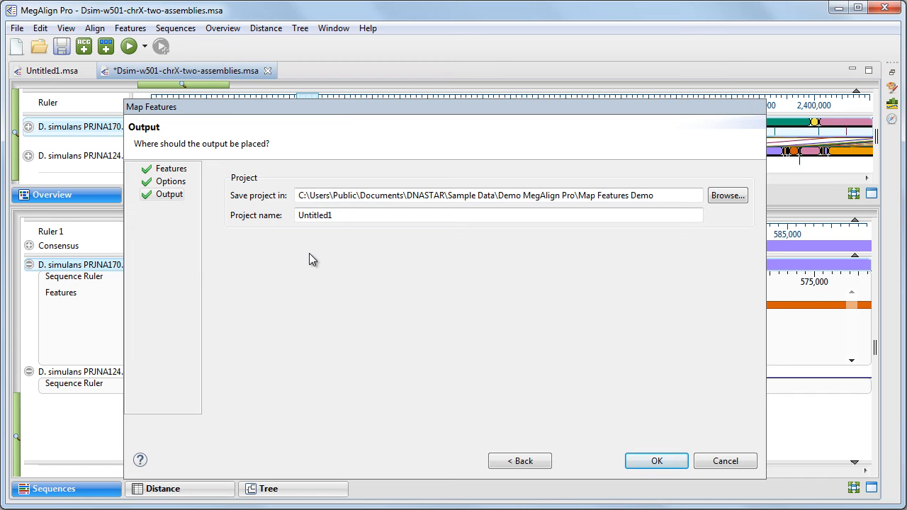
double_click(360, 215)
type("Demo1")
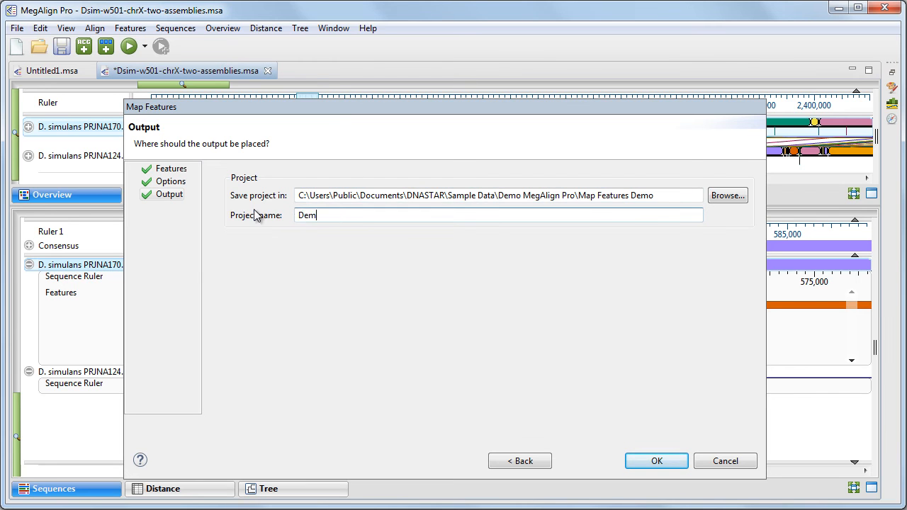
left_click(659, 465)
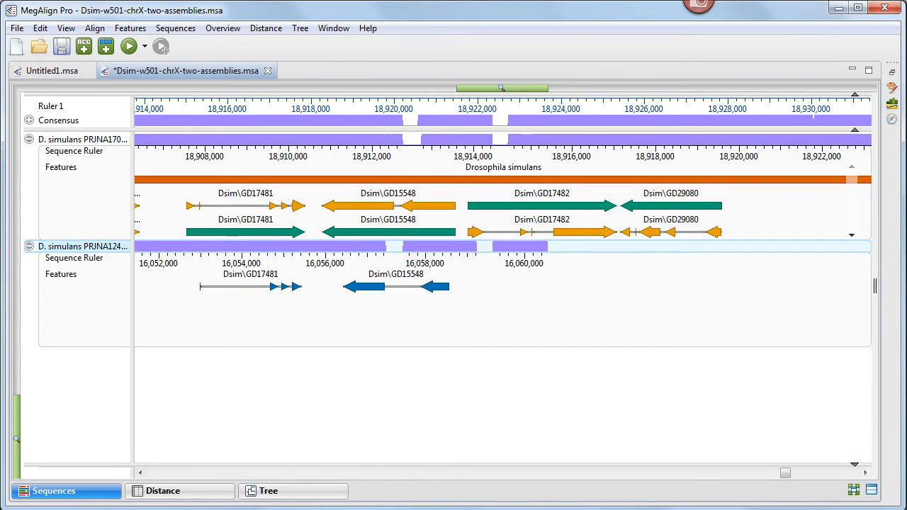
In the Excel mapping report, find all rows for GD17482
mouse_move(432, 289)
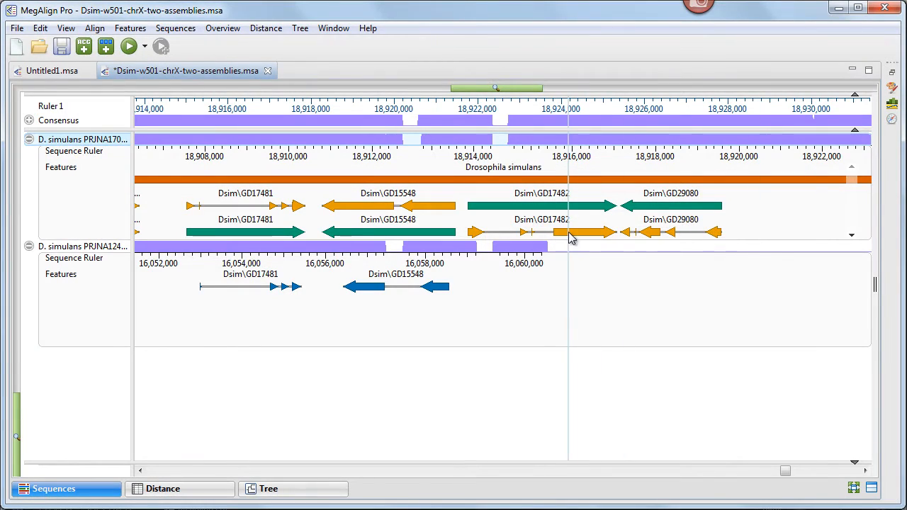
mouse_move(571, 235)
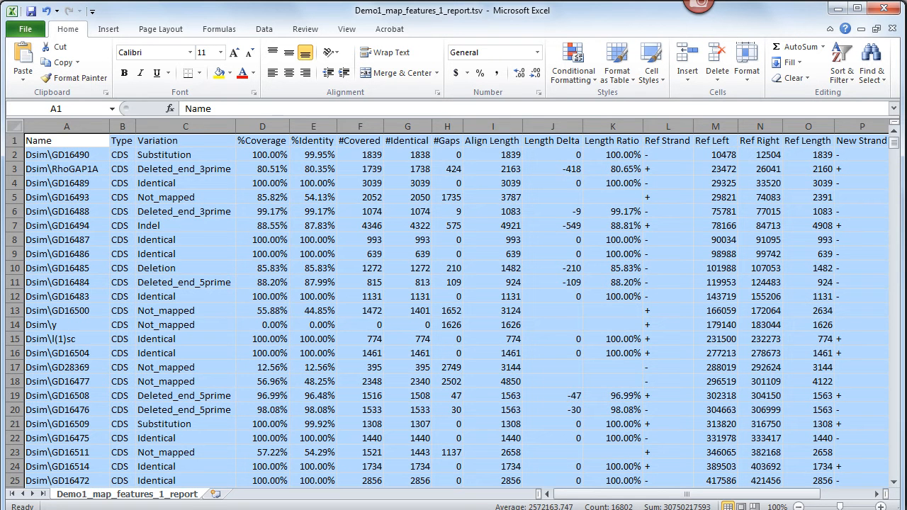
left_click(872, 71)
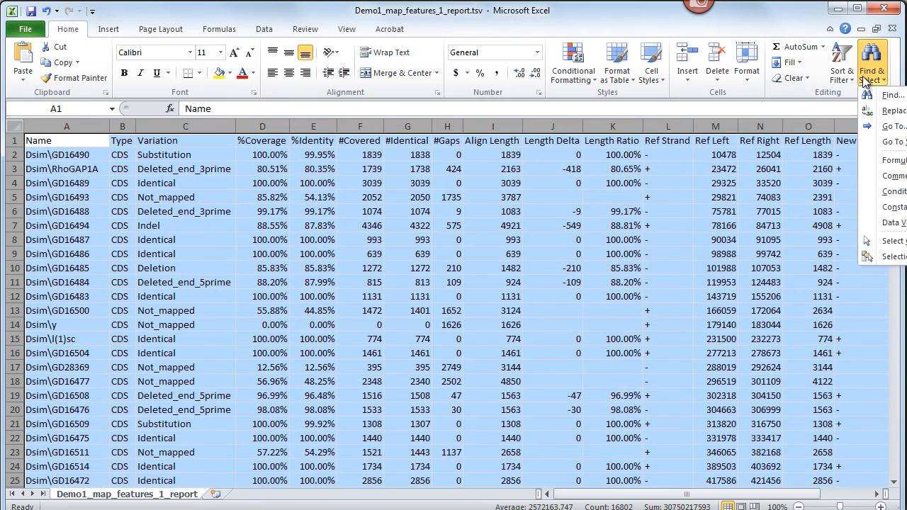
left_click(879, 95)
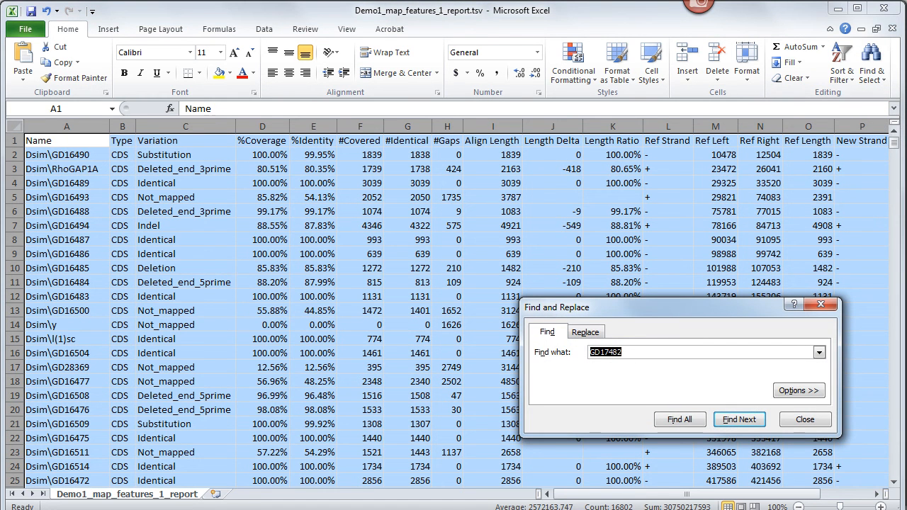
left_click(679, 420)
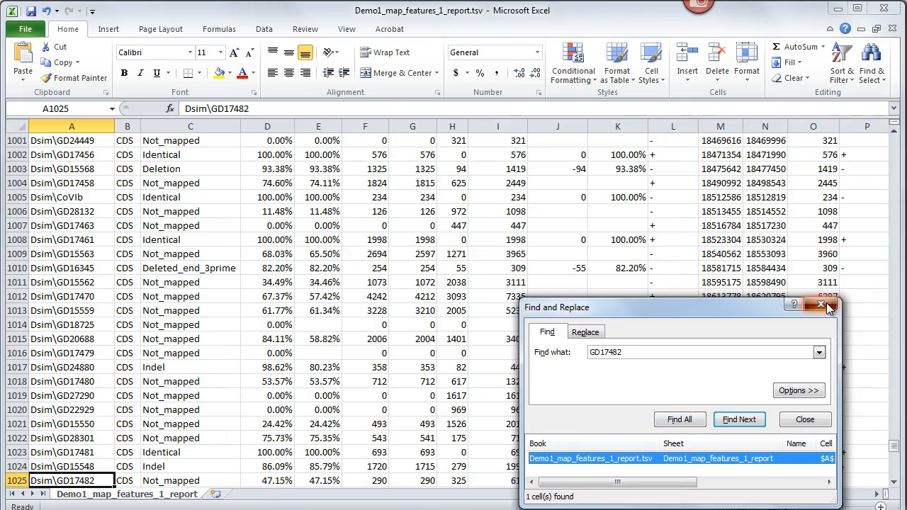
left_click(822, 305)
scroll(826, 303, "down", 2)
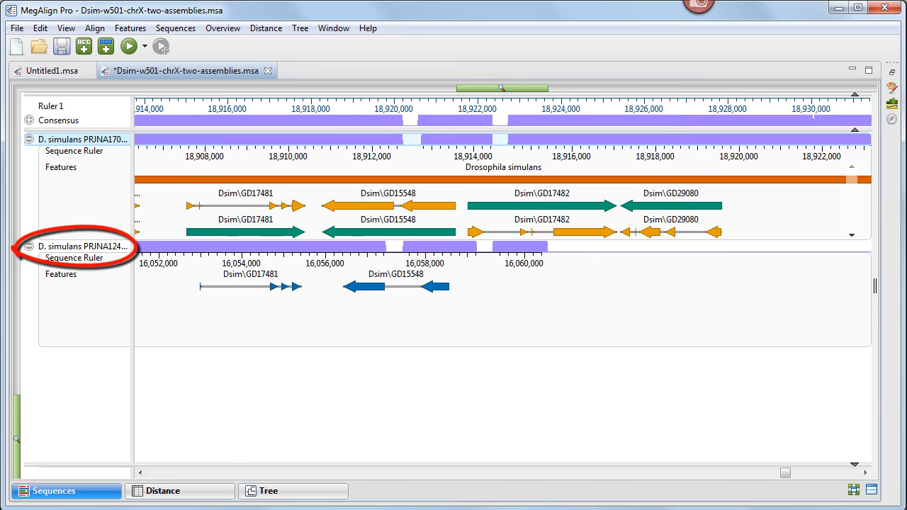
Select the bottom sequence and export the sequences as a GenBank file into the Original data folder
left_click(50, 246)
left_click(17, 28)
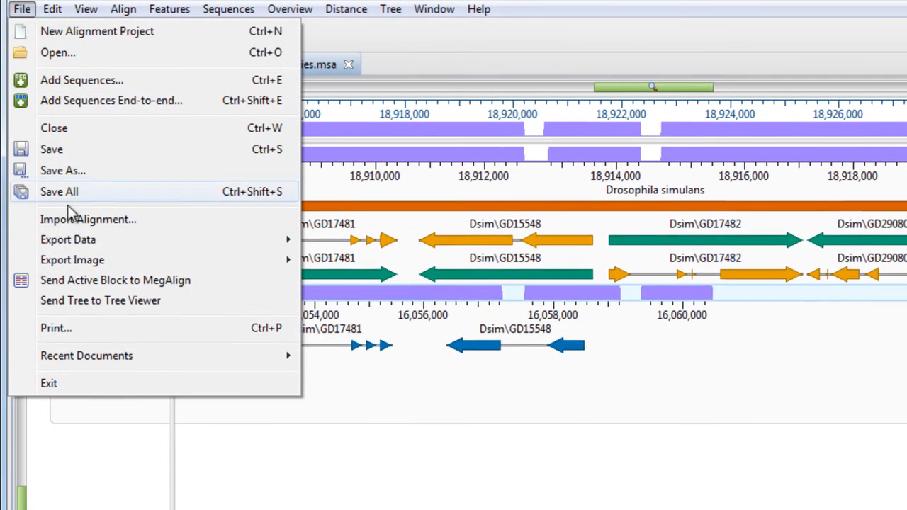
mouse_move(50, 206)
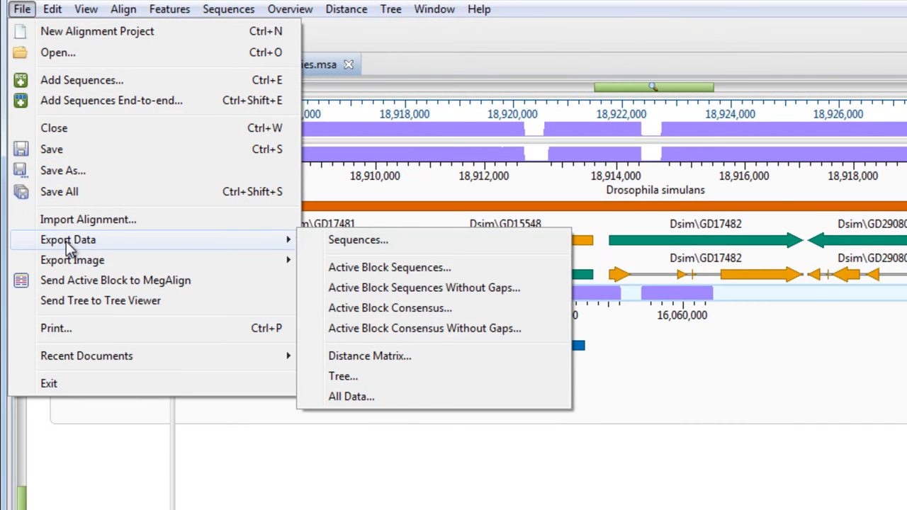
left_click(331, 241)
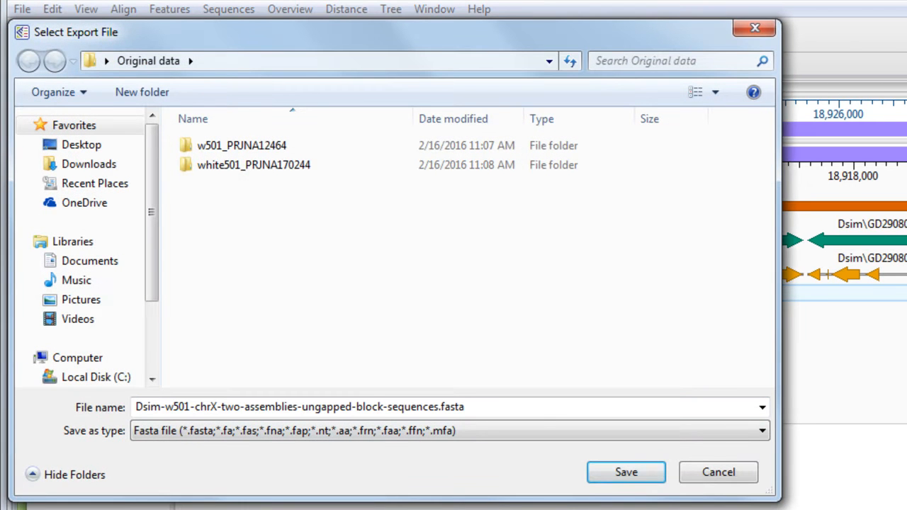
left_click(763, 430)
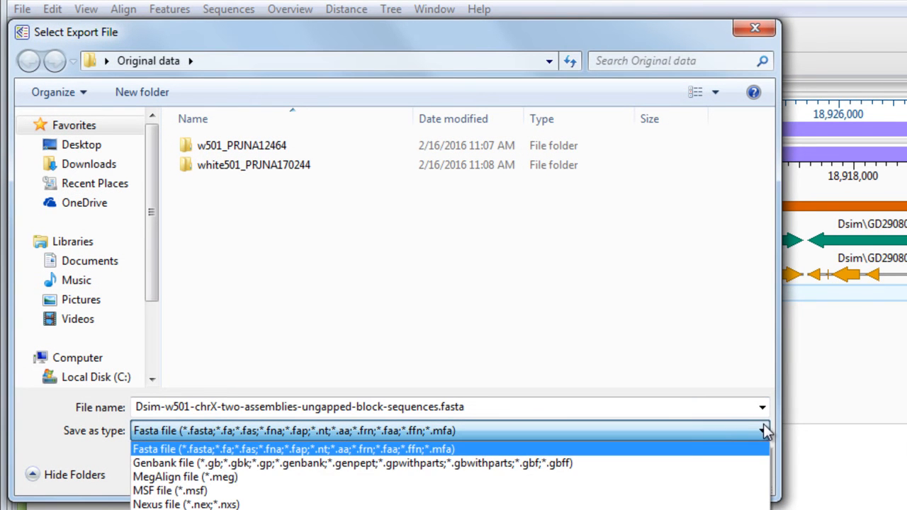
left_click(670, 465)
left_click(650, 475)
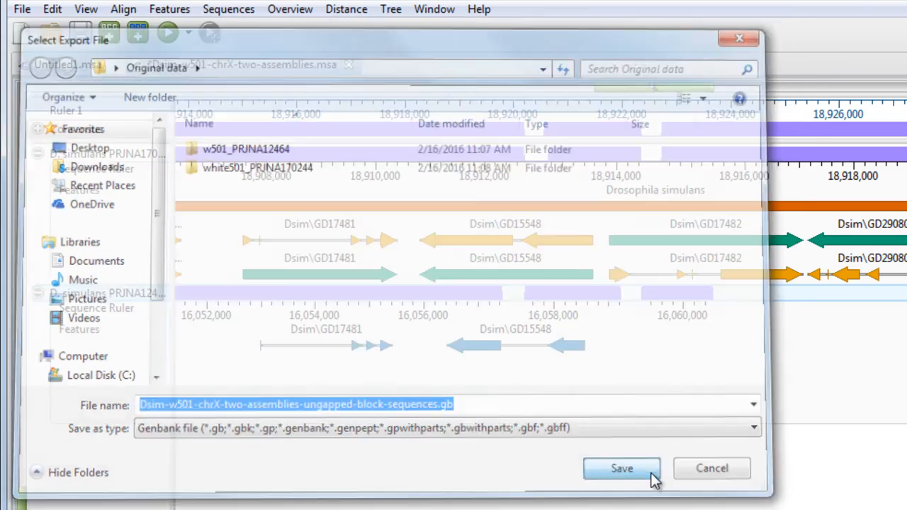